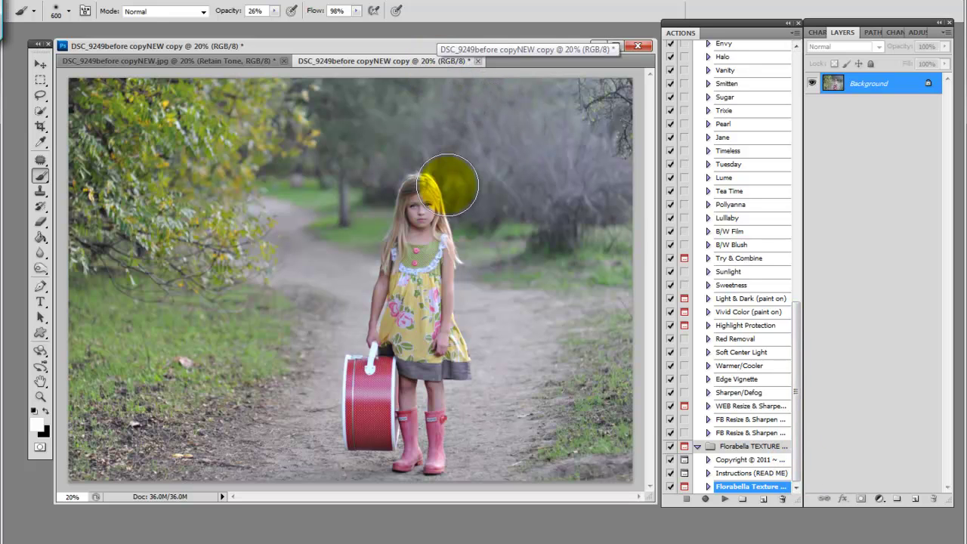
# Bring up the DSC_9249before copyNEW.jpg tab showing the fully edited portrait.
pyautogui.click(250, 62)
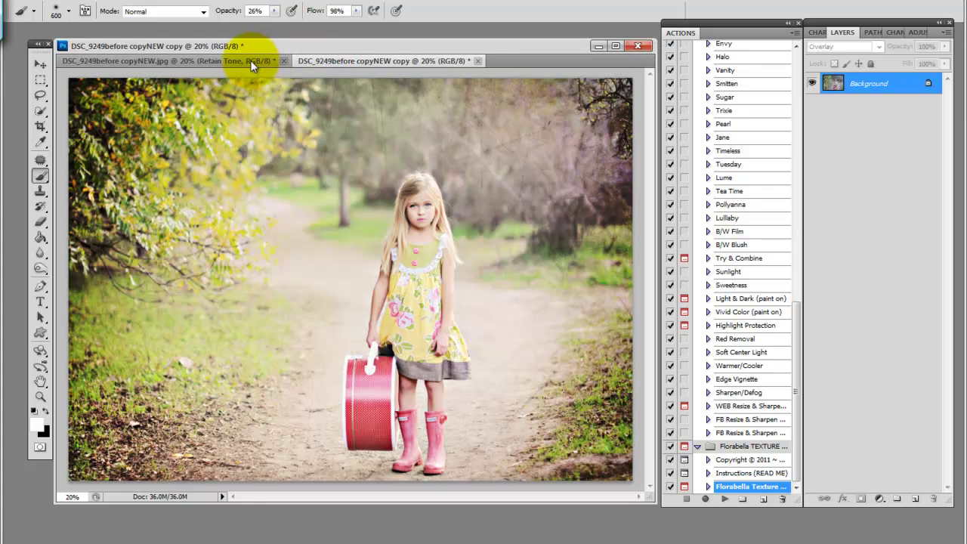
# Switch to the unedited photo copy and play the Florabella Texture action.
pyautogui.click(347, 60)
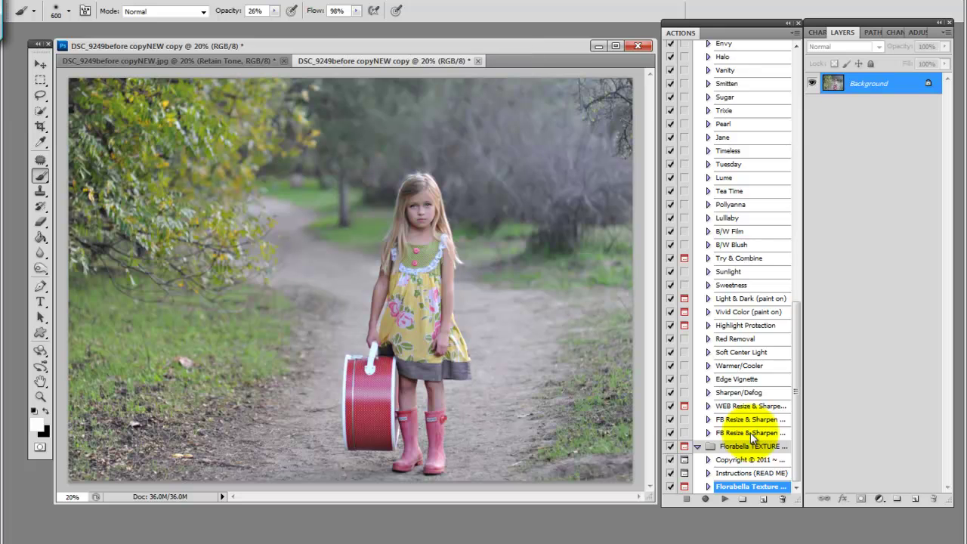
pyautogui.click(725, 499)
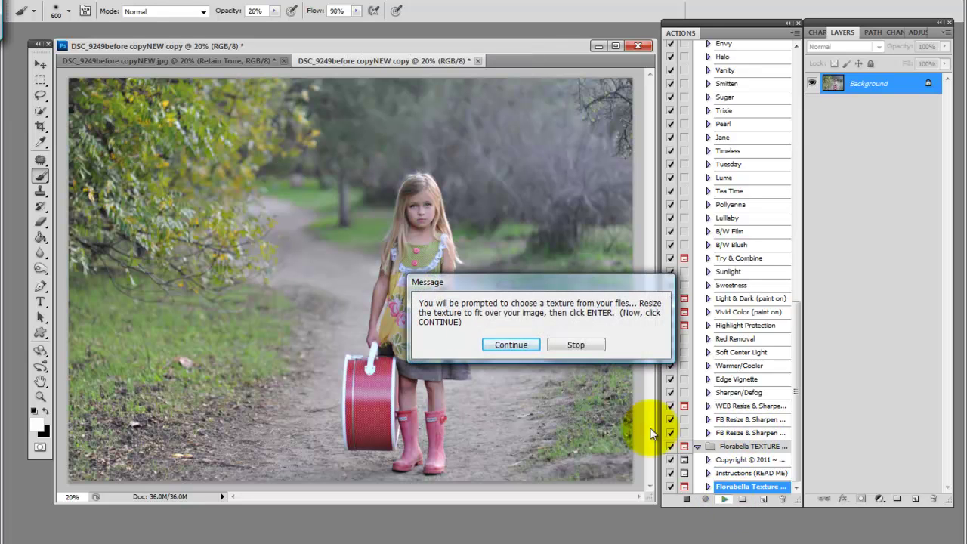
# Continue the action and place the Catscratch texture from Florabella Textures III over the photo.
pyautogui.click(508, 346)
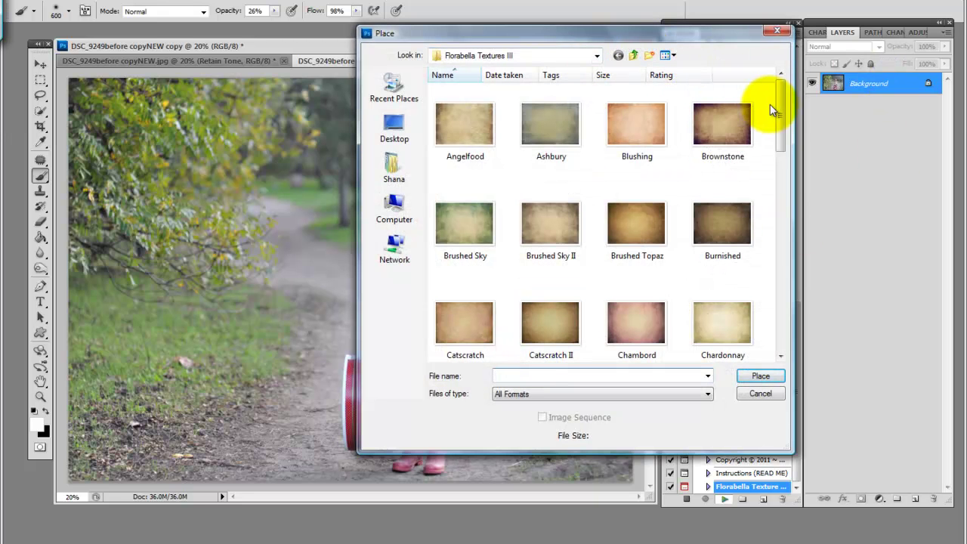
pyautogui.moveTo(776, 106)
pyautogui.mouseDown()
pyautogui.moveTo(774, 320)
pyautogui.moveTo(779, 143)
pyautogui.mouseUp()
pyautogui.doubleClick(474, 199)
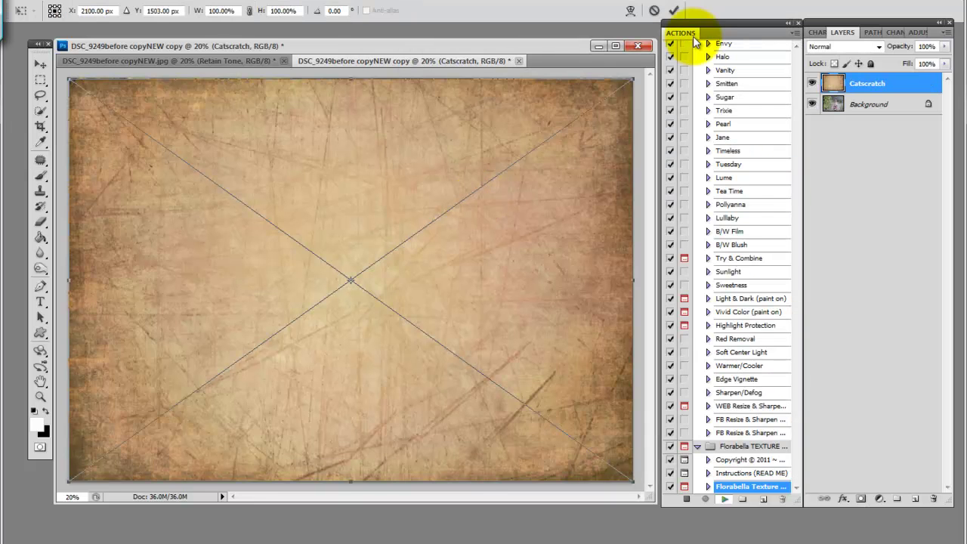
# Commit the Catscratch texture, stop the action, and blend it in Overlay at 55% opacity.
pyautogui.click(674, 11)
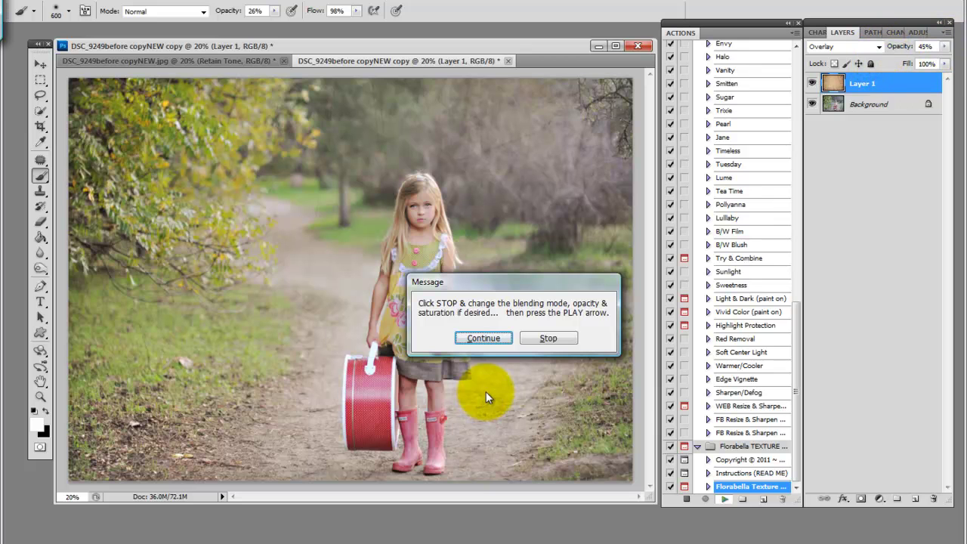
pyautogui.click(539, 338)
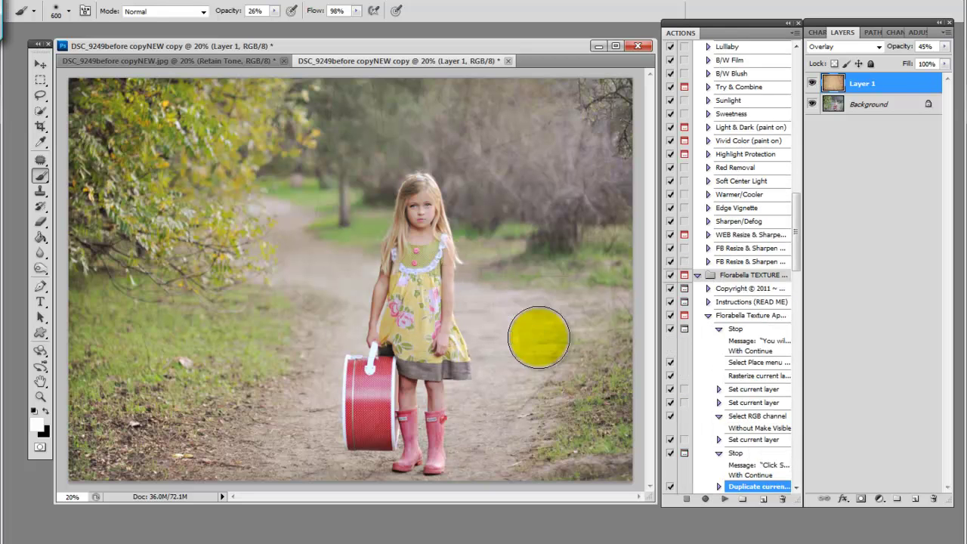
pyautogui.click(880, 47)
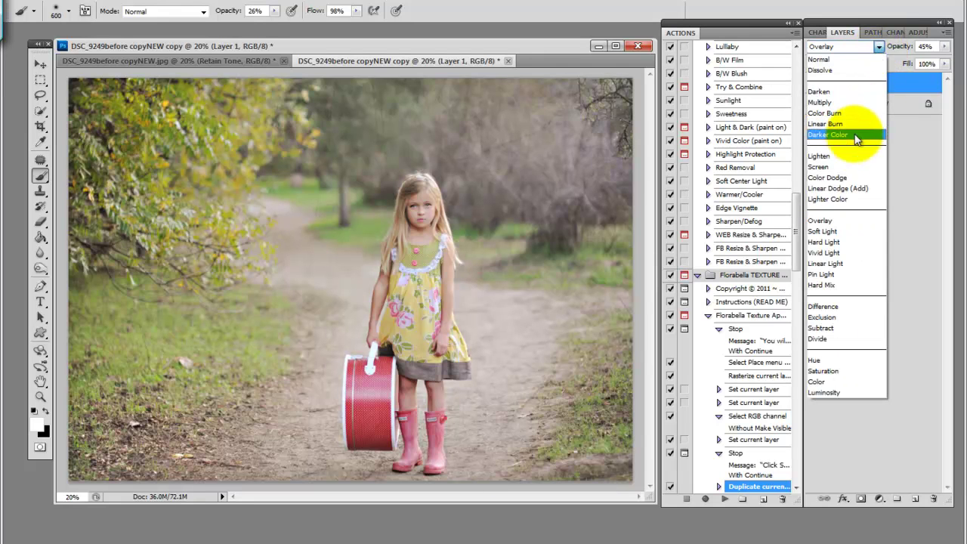
pyautogui.click(849, 230)
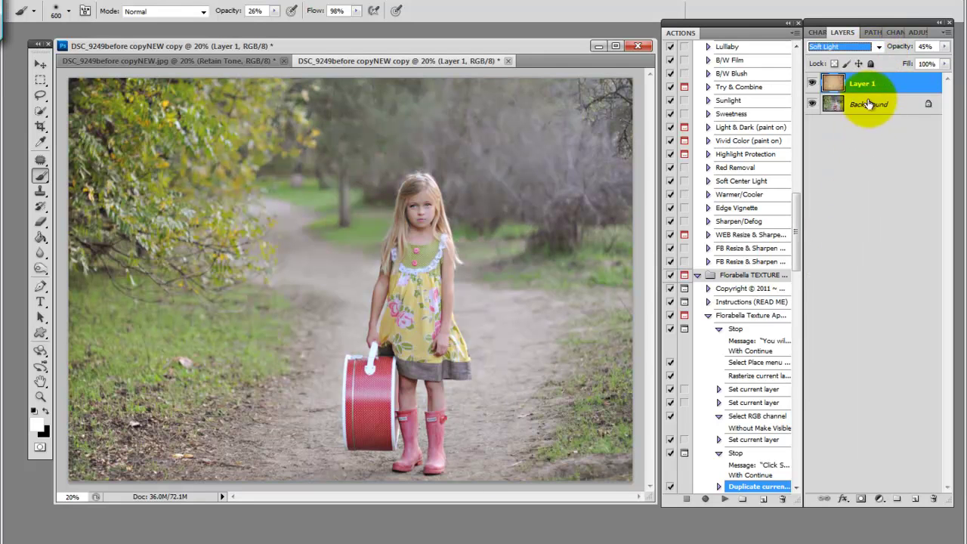
pyautogui.click(879, 47)
pyautogui.click(821, 217)
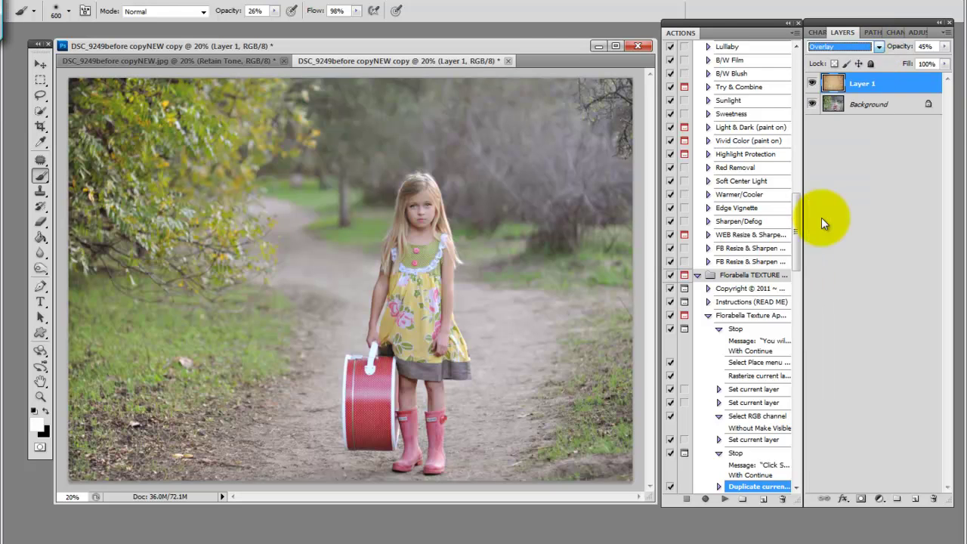
pyautogui.click(878, 47)
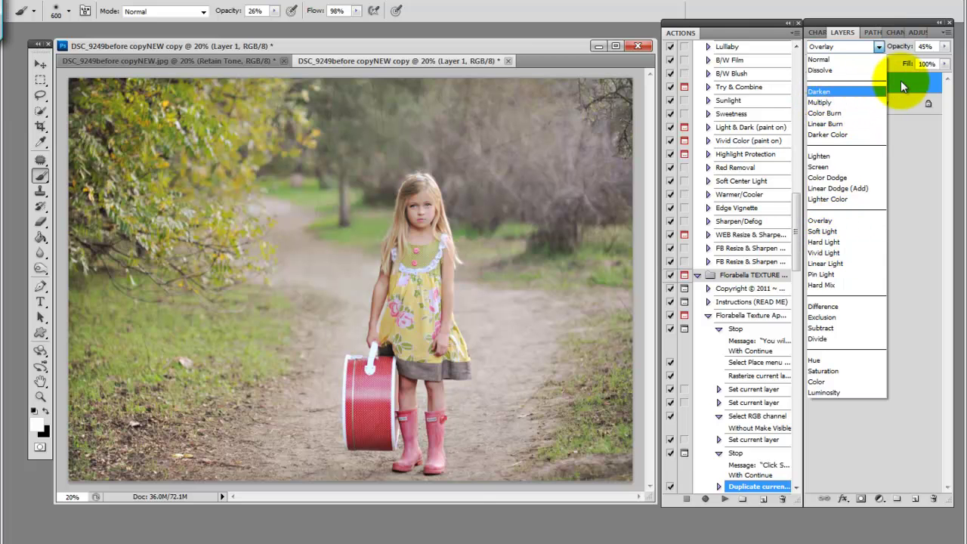
pyautogui.click(823, 220)
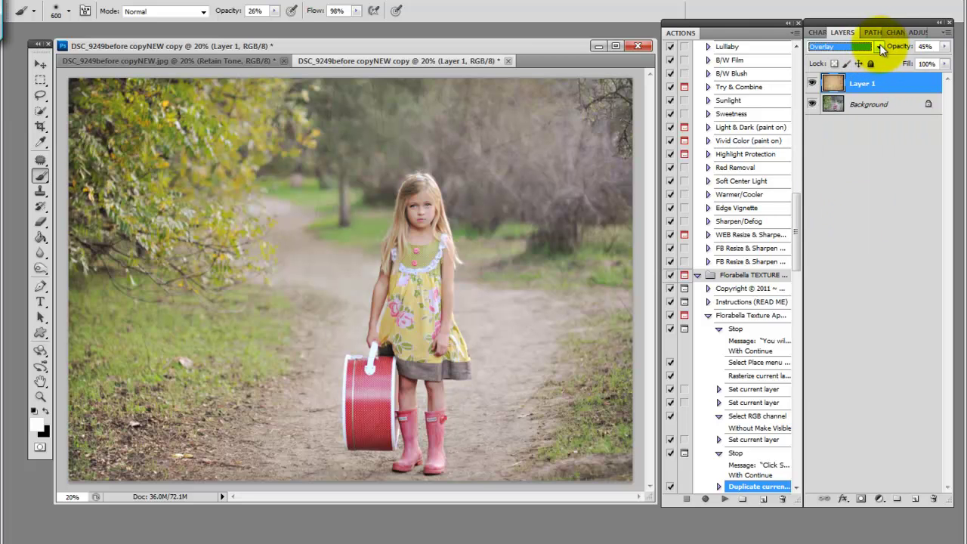
pyautogui.click(944, 46)
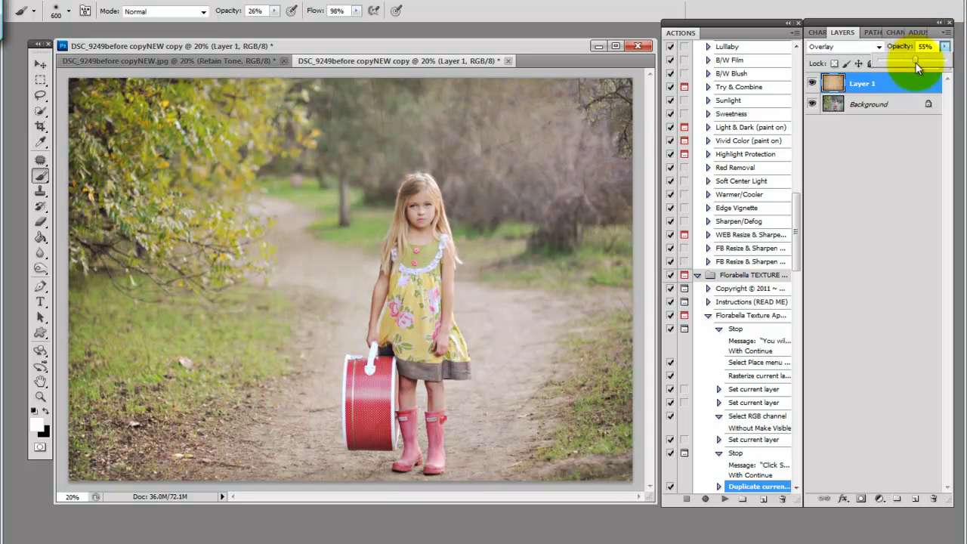
# Resume the action to add the masked Texture layer, then choose a soft round 600 px brush.
pyautogui.click(724, 499)
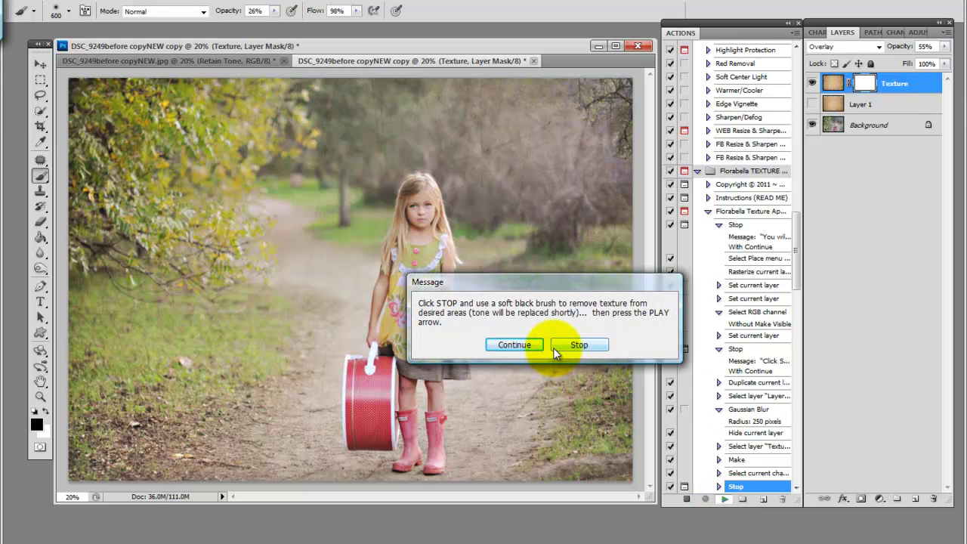
pyautogui.click(575, 346)
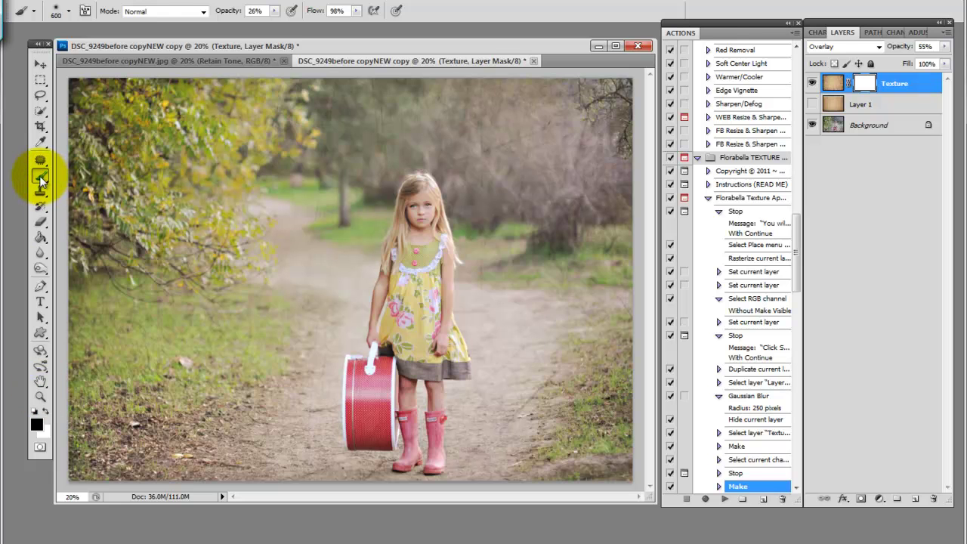
pyautogui.click(69, 11)
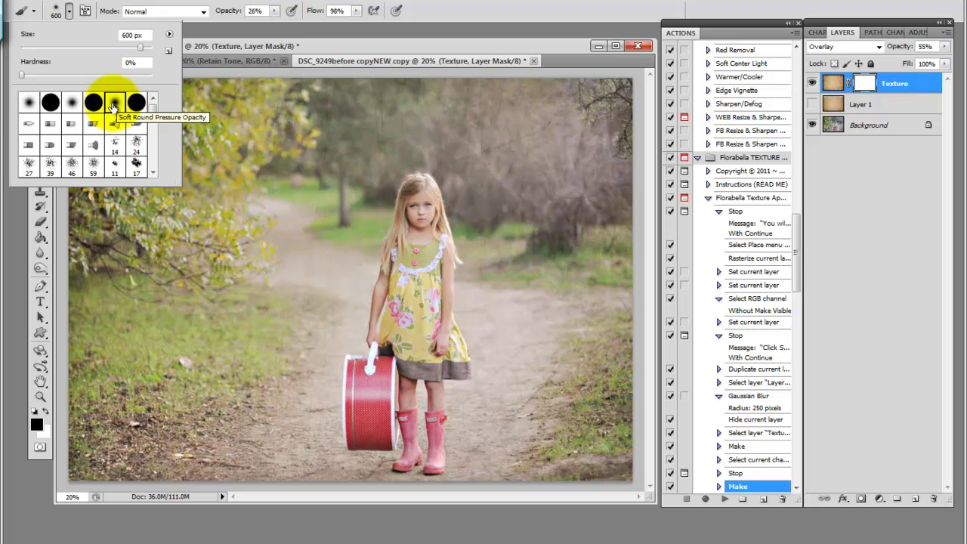
# Mask the texture off the girl's face, head and neck with a 200 px brush at 72% opacity.
pyautogui.click(374, 51)
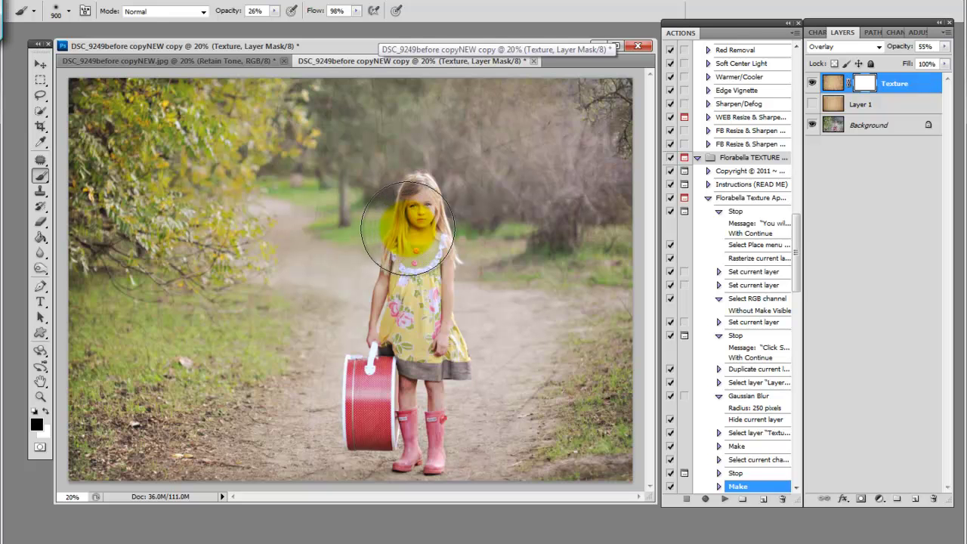
pyautogui.press('[')
pyautogui.press('[')
pyautogui.press('[')
pyautogui.press('[')
pyautogui.press('[')
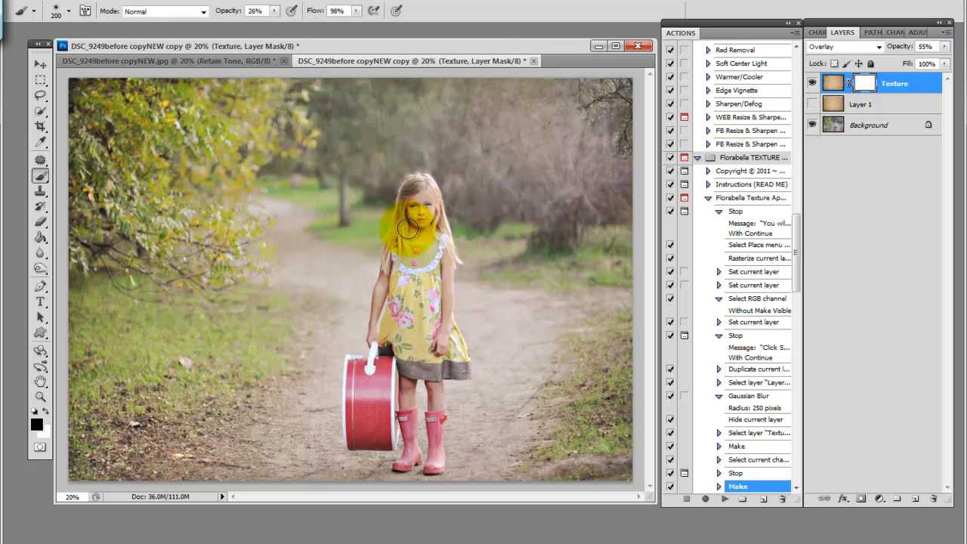
pyautogui.moveTo(408, 228)
pyautogui.mouseDown()
pyautogui.moveTo(423, 197)
pyautogui.moveTo(421, 235)
pyautogui.mouseUp()
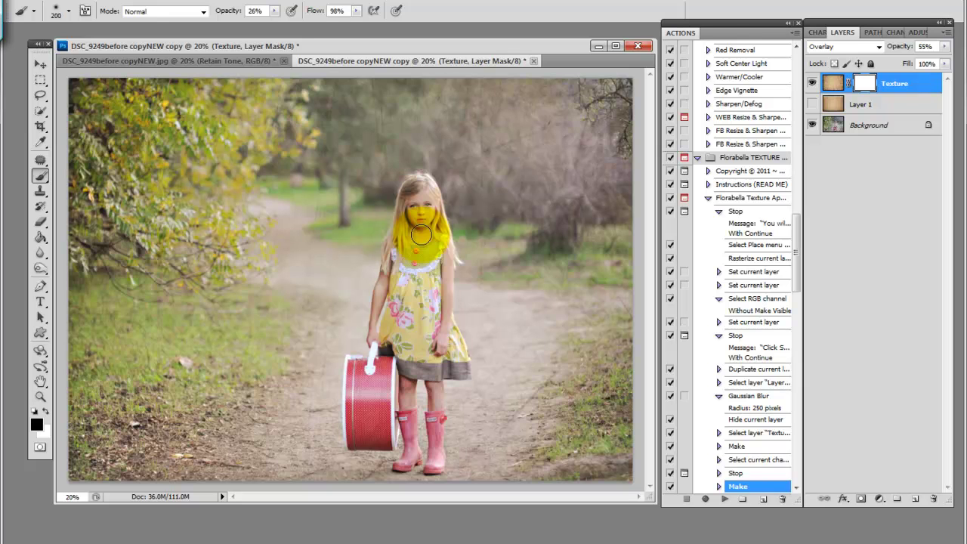
pyautogui.moveTo(421, 235); pyautogui.dragTo(423, 210)
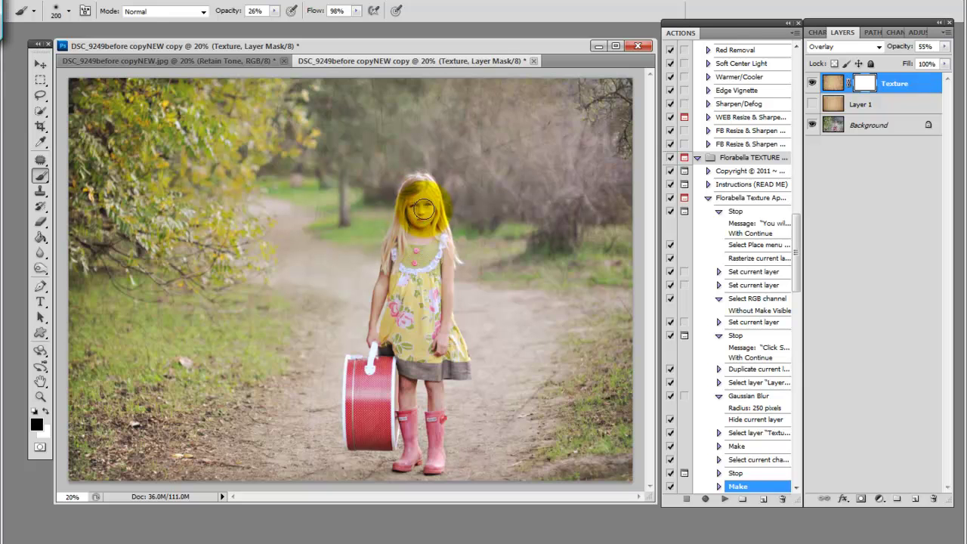
pyautogui.click(274, 10)
pyautogui.moveTo(276, 24)
pyautogui.mouseDown()
pyautogui.moveTo(347, 29)
pyautogui.moveTo(395, 185)
pyautogui.moveTo(415, 215)
pyautogui.moveTo(424, 209)
pyautogui.moveTo(417, 230)
pyautogui.moveTo(426, 205)
pyautogui.moveTo(417, 234)
pyautogui.moveTo(427, 219)
pyautogui.moveTo(421, 203)
pyautogui.moveTo(449, 255)
pyautogui.moveTo(444, 348)
pyautogui.moveTo(371, 337)
pyautogui.moveTo(387, 273)
pyautogui.moveTo(374, 299)
pyautogui.moveTo(399, 335)
pyautogui.moveTo(421, 395)
pyautogui.mouseUp()
pyautogui.press('[')
pyautogui.press('[')
pyautogui.press('[')
pyautogui.press('[')
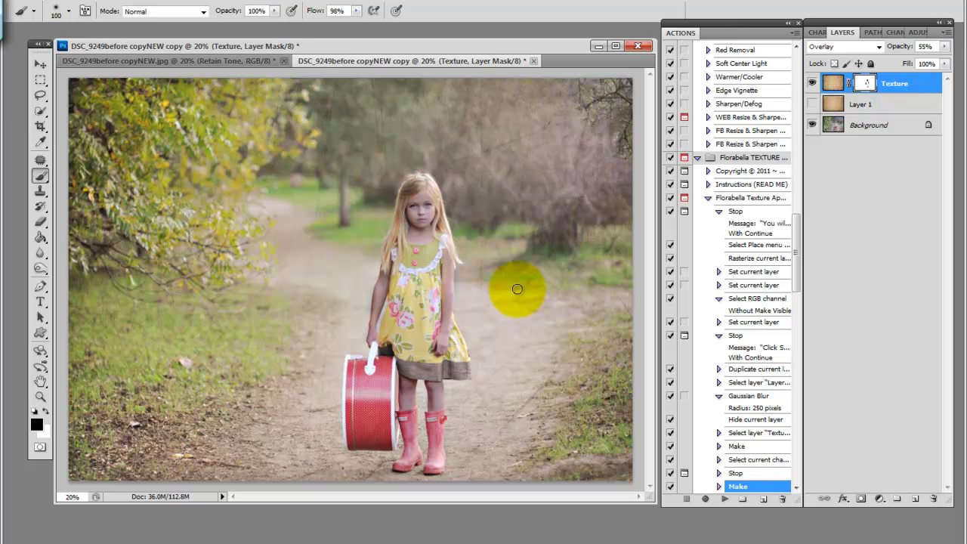
# Softly fade the texture over the path and around her head with an 800 px brush at about 30% opacity.
pyautogui.press('\\')
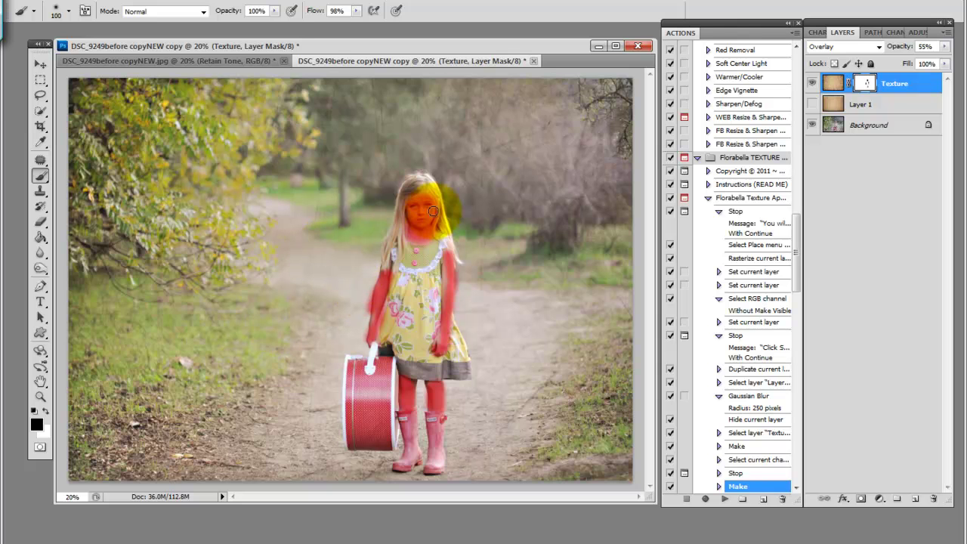
pyautogui.click(275, 12)
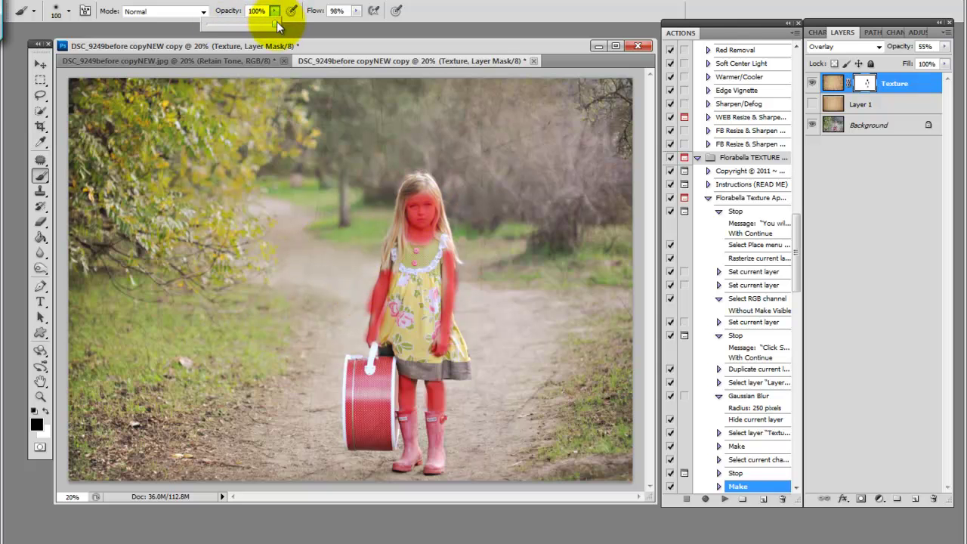
pyautogui.moveTo(275, 23); pyautogui.dragTo(228, 28)
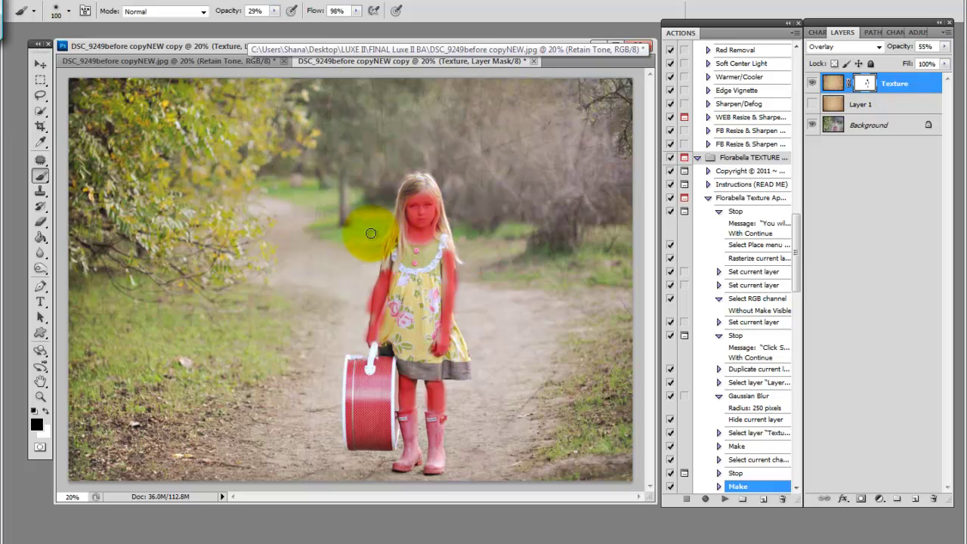
pyautogui.press(']')
pyautogui.press(']')
pyautogui.press(']')
pyautogui.press(']')
pyautogui.press(']')
pyautogui.press(']')
pyautogui.press(']')
pyautogui.press(']')
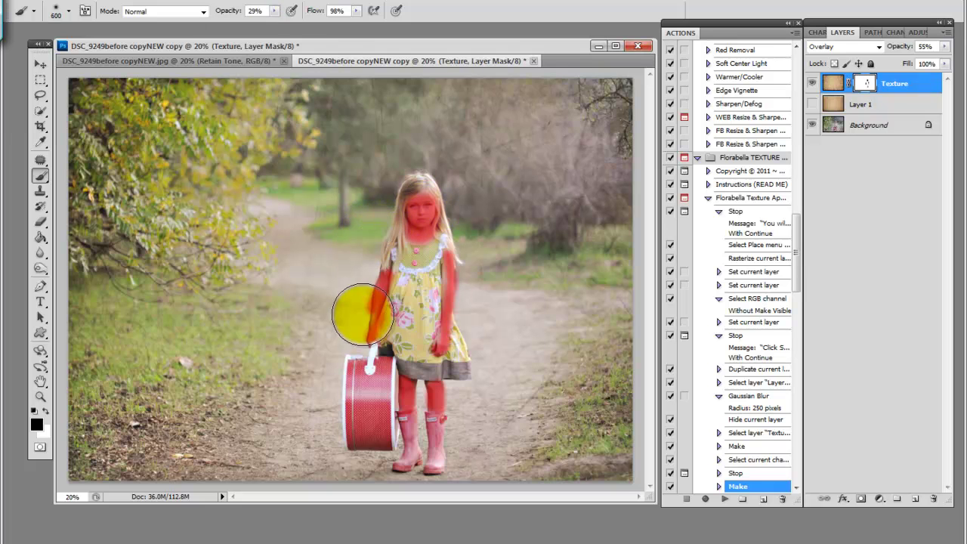
pyautogui.press(']')
pyautogui.press(']')
pyautogui.press(']')
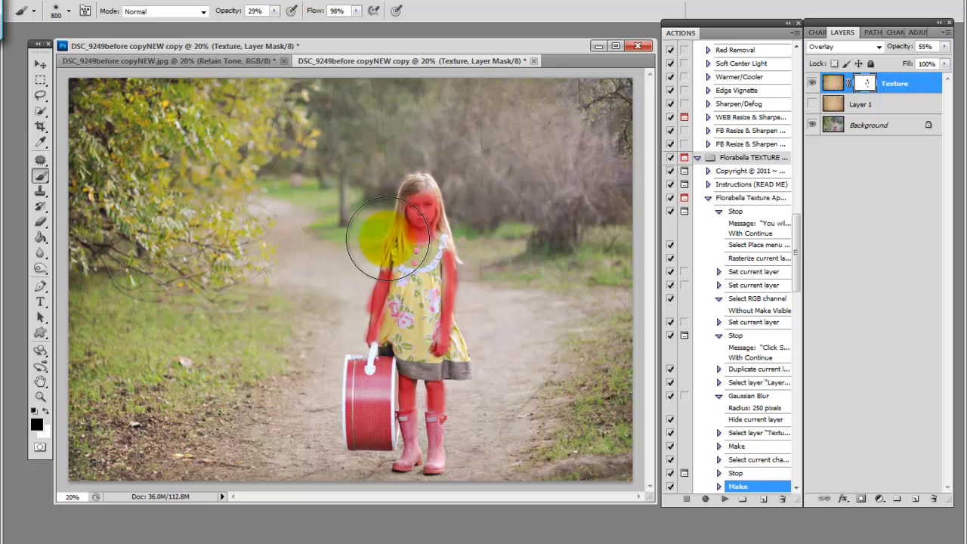
pyautogui.moveTo(387, 236)
pyautogui.mouseDown()
pyautogui.moveTo(360, 323)
pyautogui.moveTo(384, 233)
pyautogui.moveTo(414, 192)
pyautogui.moveTo(448, 258)
pyautogui.moveTo(450, 395)
pyautogui.moveTo(418, 423)
pyautogui.moveTo(360, 355)
pyautogui.moveTo(372, 428)
pyautogui.moveTo(433, 401)
pyautogui.moveTo(456, 243)
pyautogui.moveTo(435, 199)
pyautogui.moveTo(396, 216)
pyautogui.moveTo(392, 277)
pyautogui.moveTo(373, 300)
pyautogui.moveTo(463, 206)
pyautogui.mouseUp()
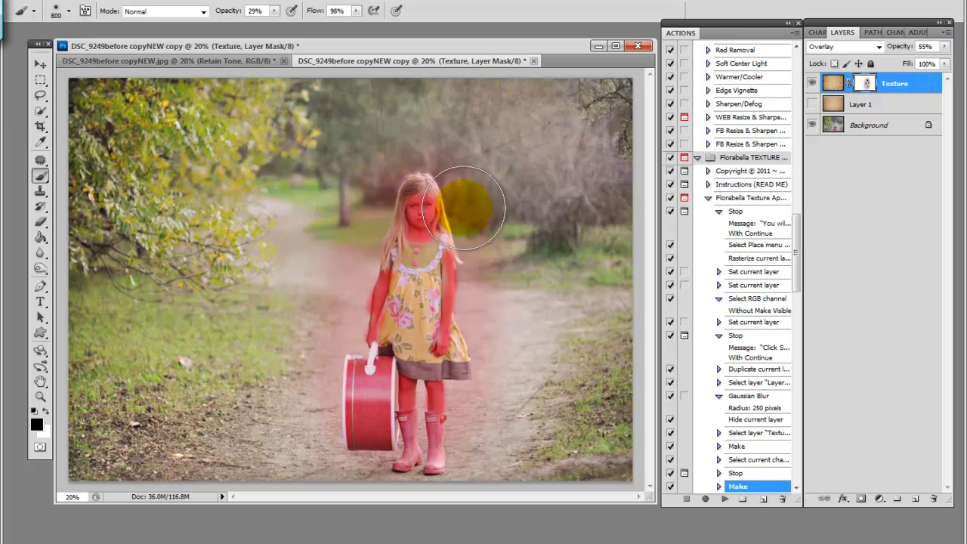
# Hide the red mask overlay and resume the action to build the adjustment layers.
pyautogui.press('\\')
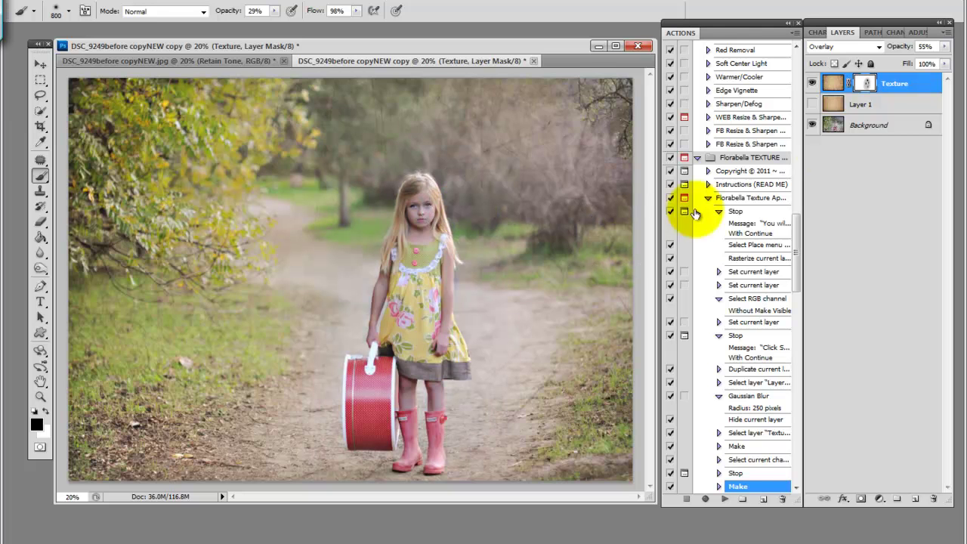
pyautogui.click(725, 498)
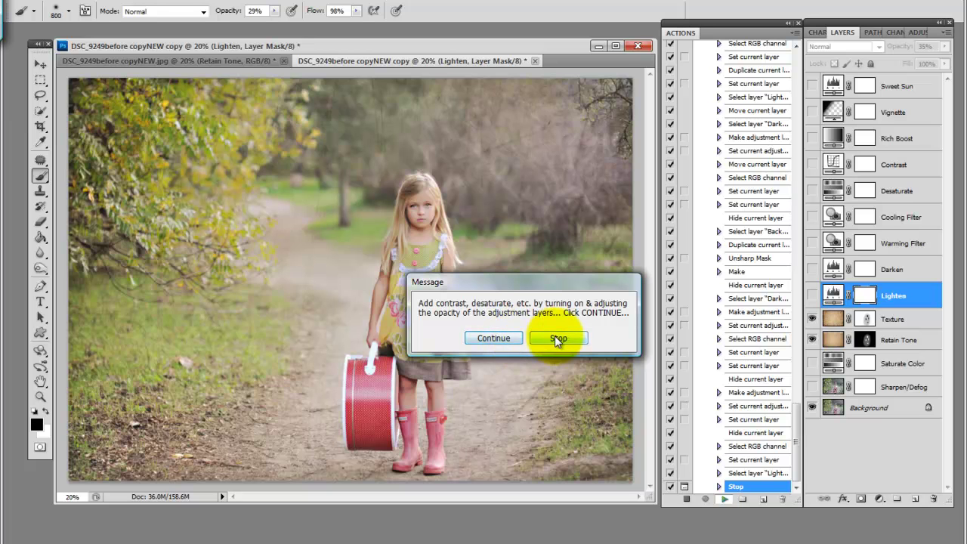
# Dismiss the action's pause message so the Florabella Texture action continues.
pyautogui.click(521, 336)
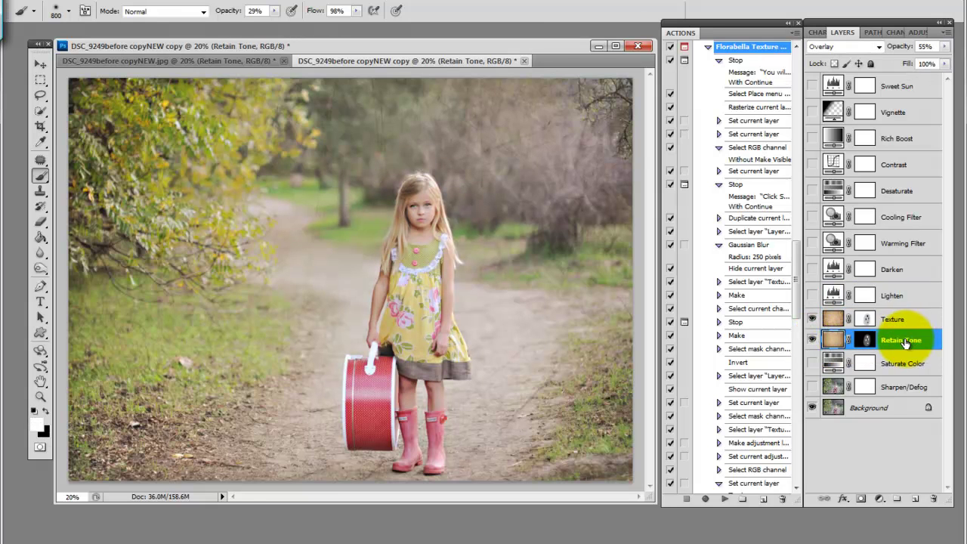
# Drop Retain Tone to 49% opacity and make the Sharpen/Defog and Lighten layers visible.
pyautogui.click(944, 47)
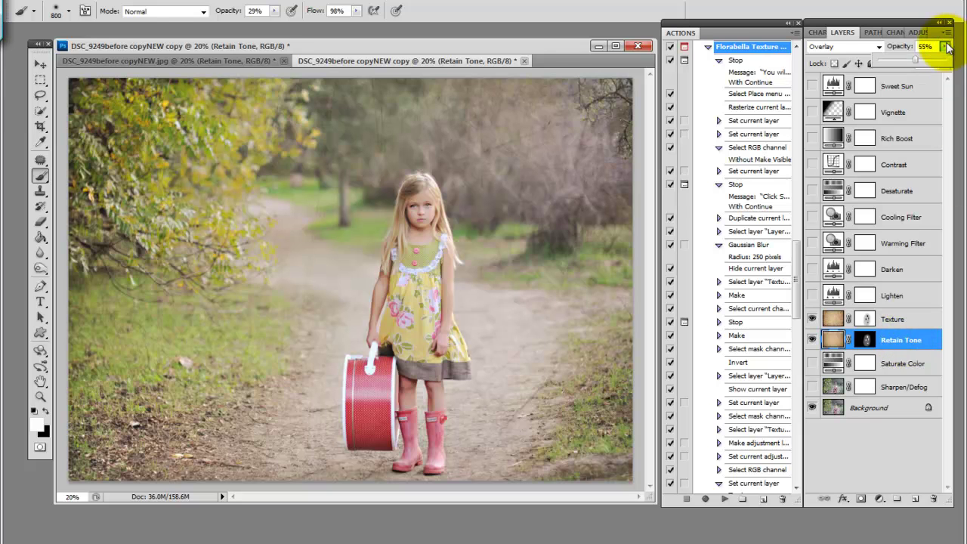
pyautogui.moveTo(913, 61); pyautogui.dragTo(910, 67)
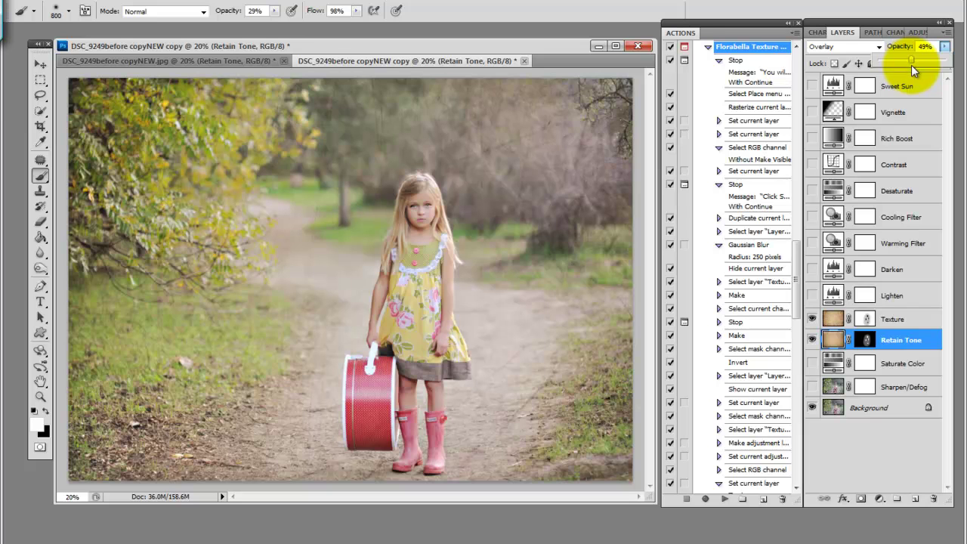
pyautogui.click(812, 387)
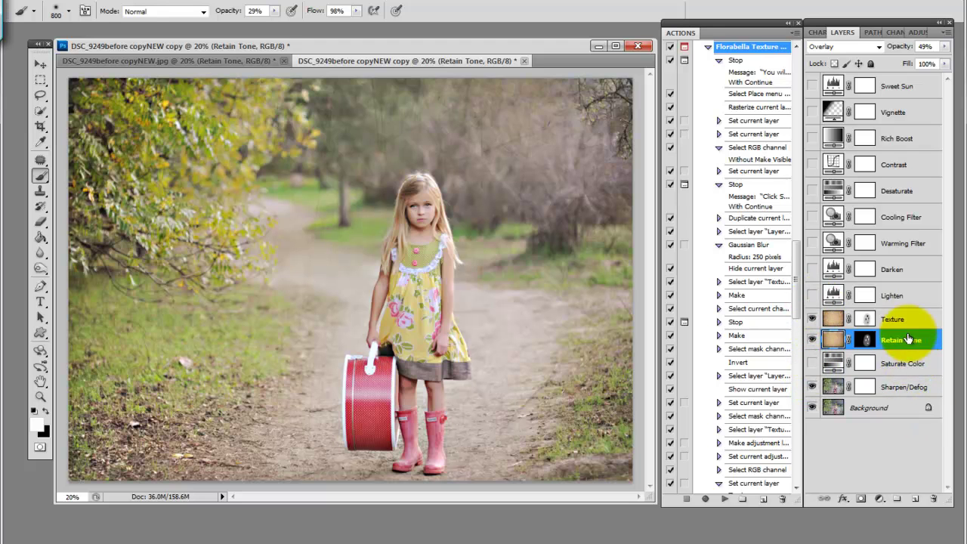
pyautogui.click(811, 295)
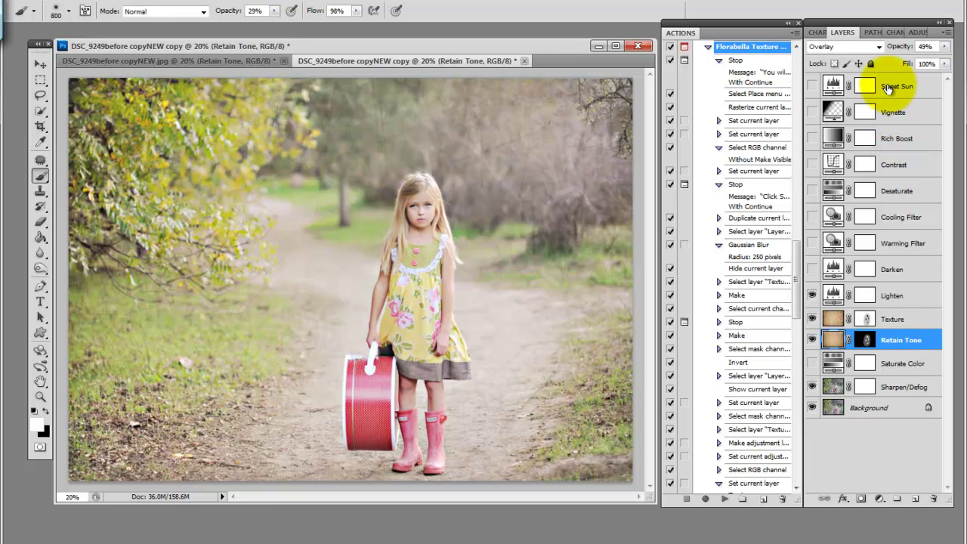
# Turn on the Saturate Color layer and set its opacity to 20%.
pyautogui.click(812, 363)
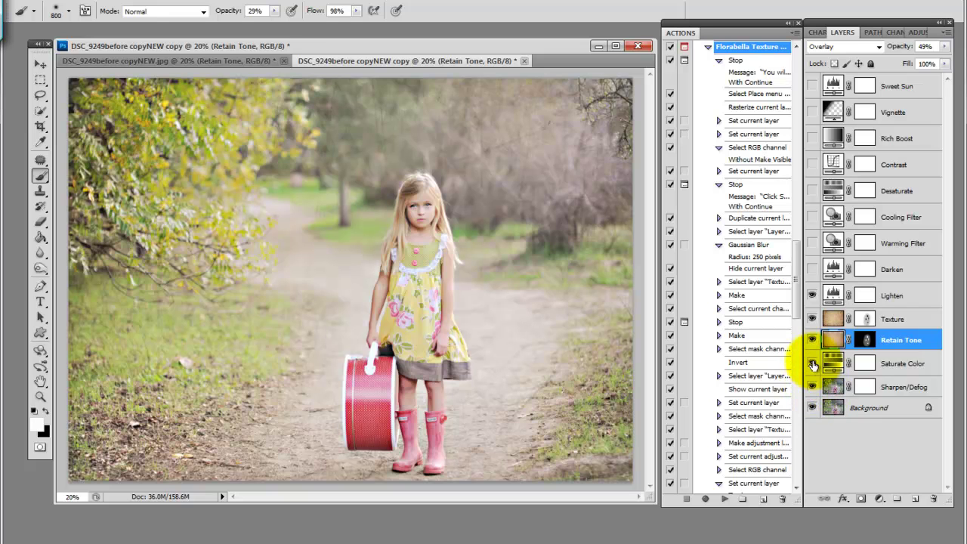
pyautogui.click(903, 366)
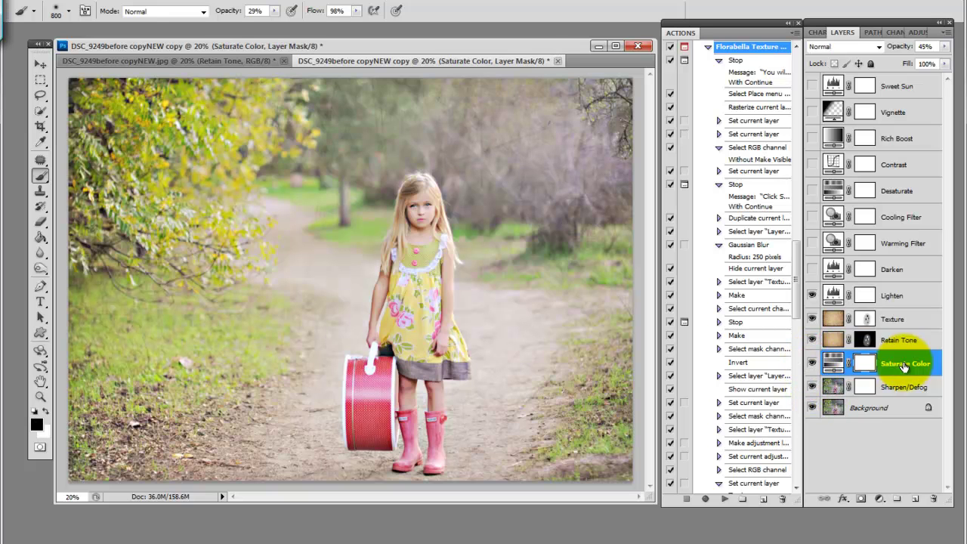
pyautogui.click(944, 49)
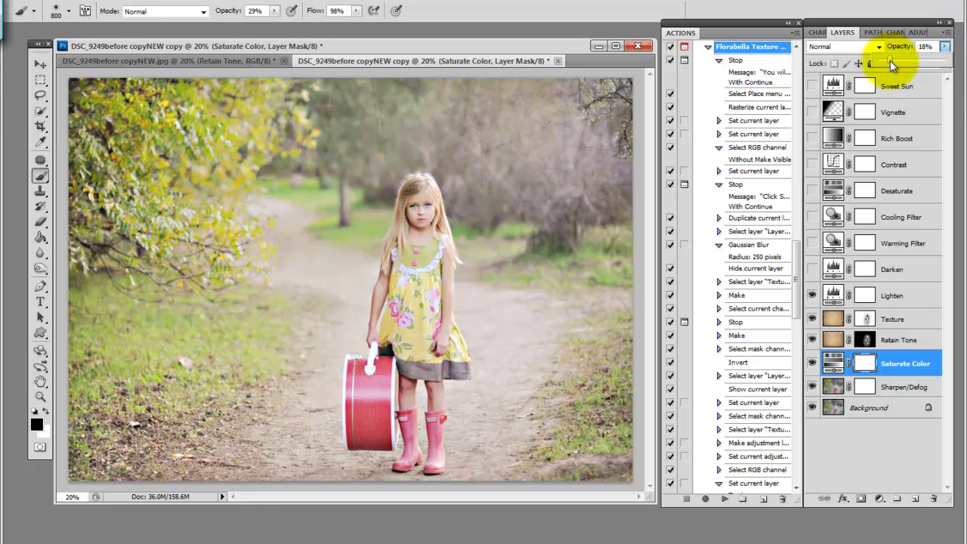
pyautogui.moveTo(890, 61)
pyautogui.mouseDown()
pyautogui.moveTo(872, 62)
pyautogui.moveTo(894, 70)
pyautogui.mouseUp()
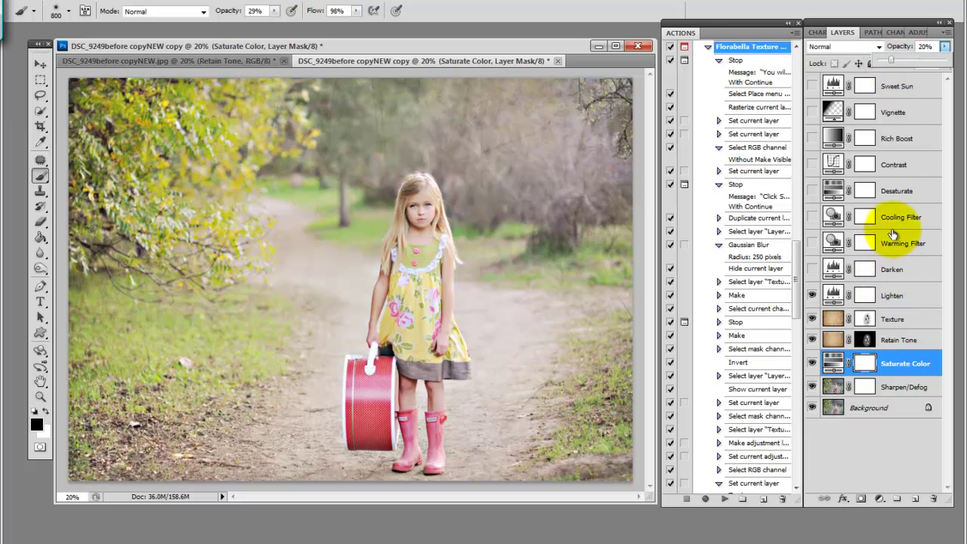
# Turn on the Contrast and Rich Boost layers and start adjusting Rich Boost's opacity.
pyautogui.click(813, 164)
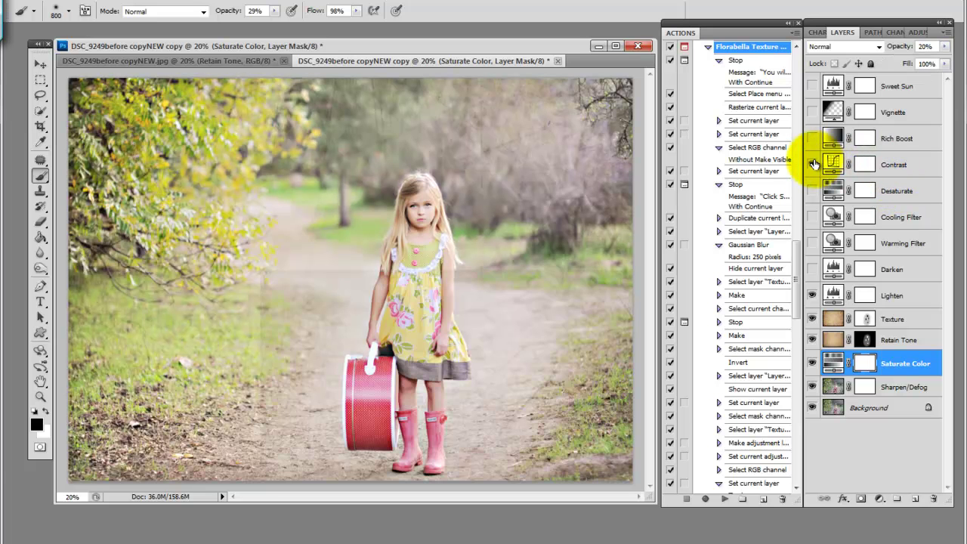
pyautogui.click(812, 137)
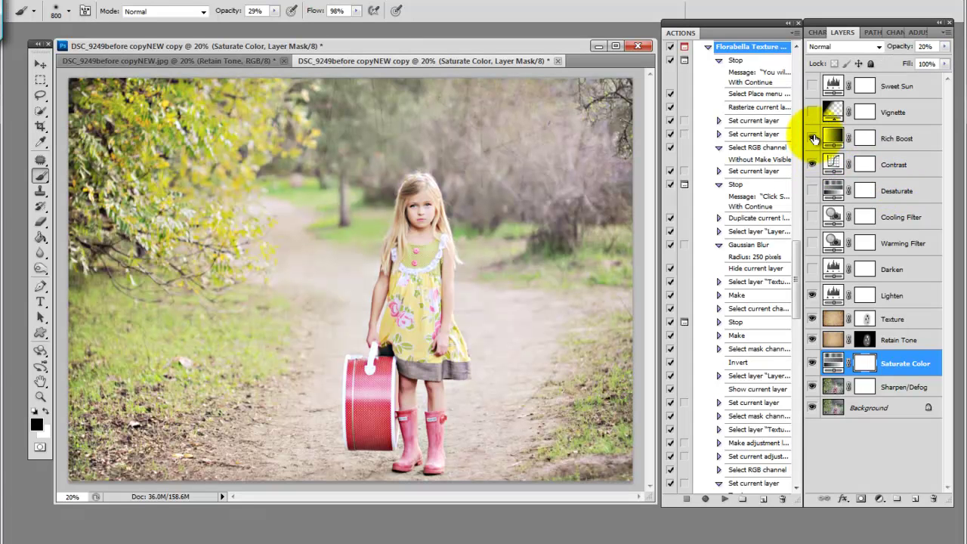
pyautogui.click(898, 138)
pyautogui.click(944, 46)
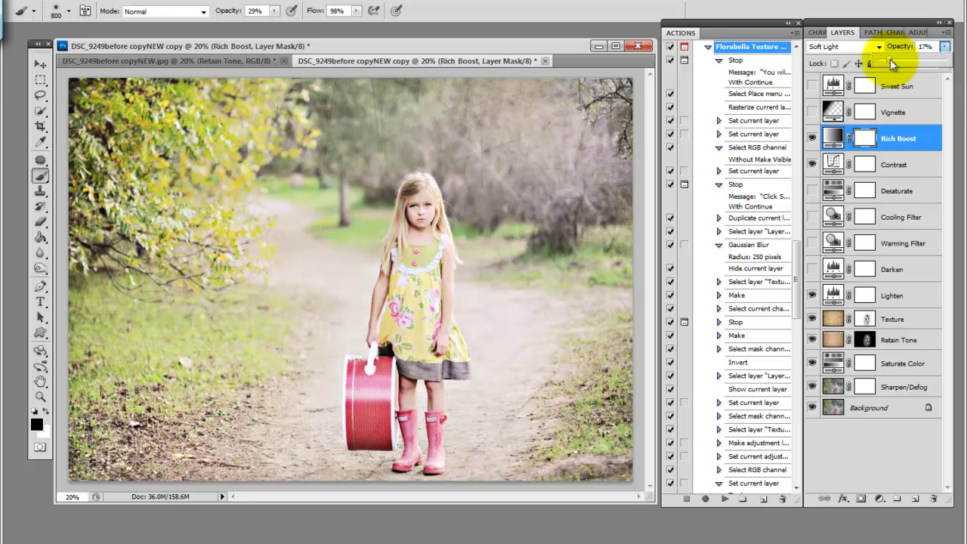
# Set Rich Boost to 21% opacity, then turn on Vignette and lower its opacity.
pyautogui.moveTo(891, 59); pyautogui.dragTo(893, 59)
pyautogui.click(813, 112)
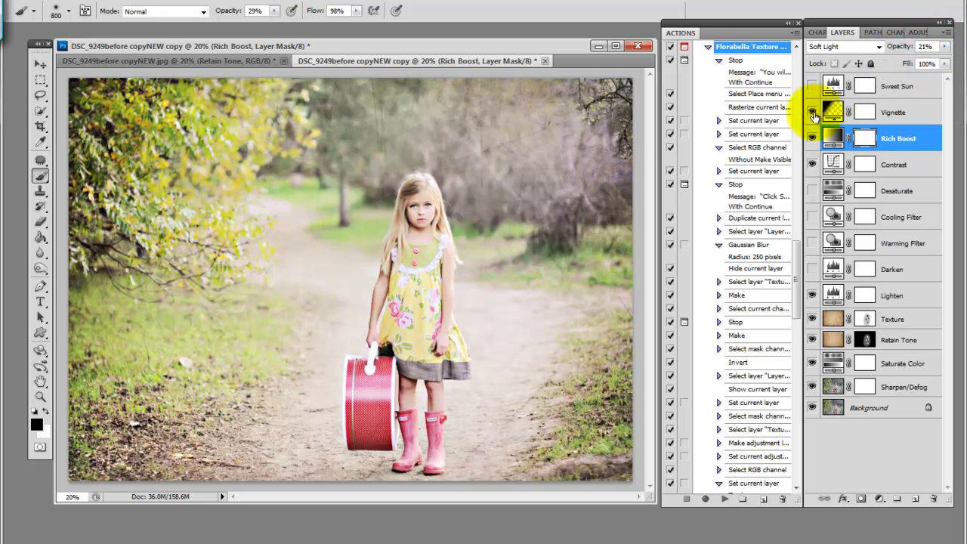
pyautogui.click(899, 112)
pyautogui.click(944, 46)
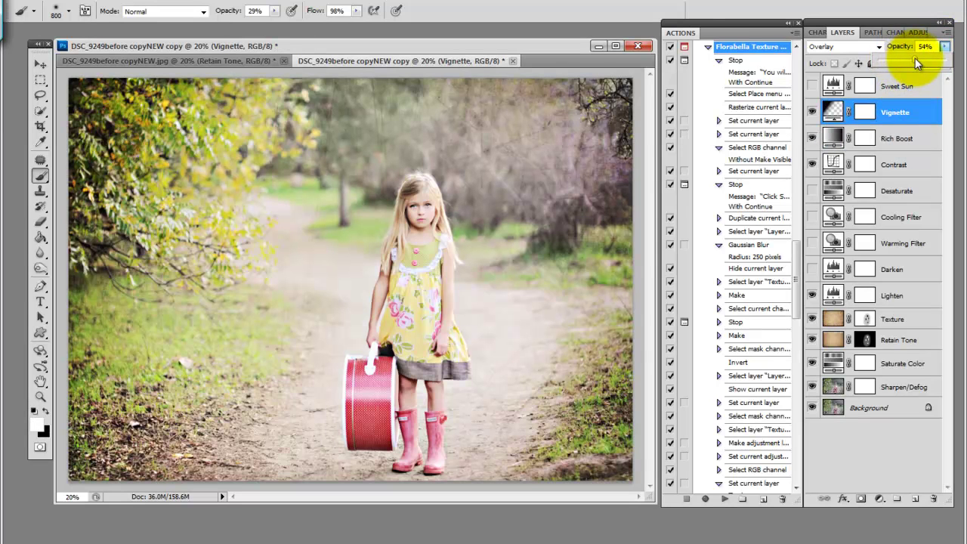
pyautogui.moveTo(923, 56); pyautogui.dragTo(919, 58)
# Turn on the Sweet Sun layer and settle its opacity at 20%.
pyautogui.click(899, 86)
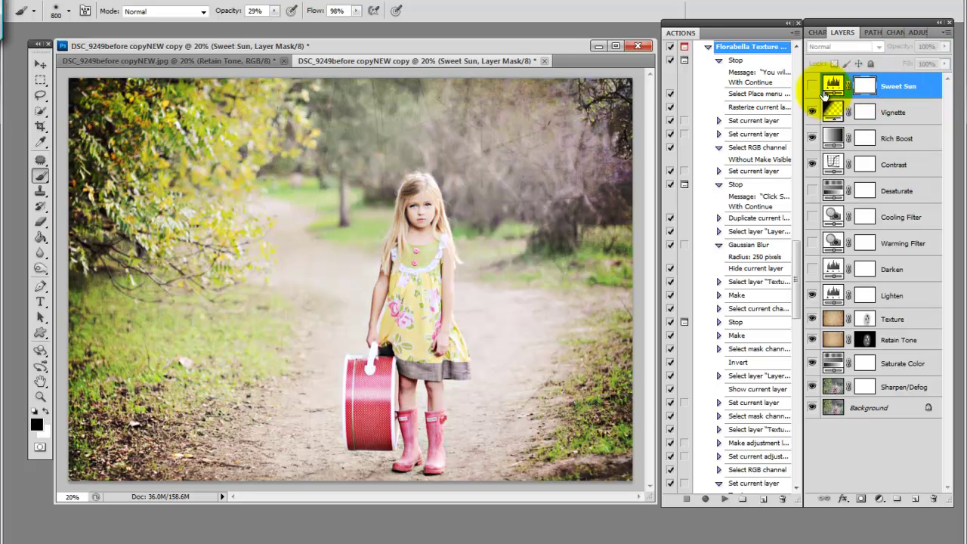
pyautogui.click(812, 86)
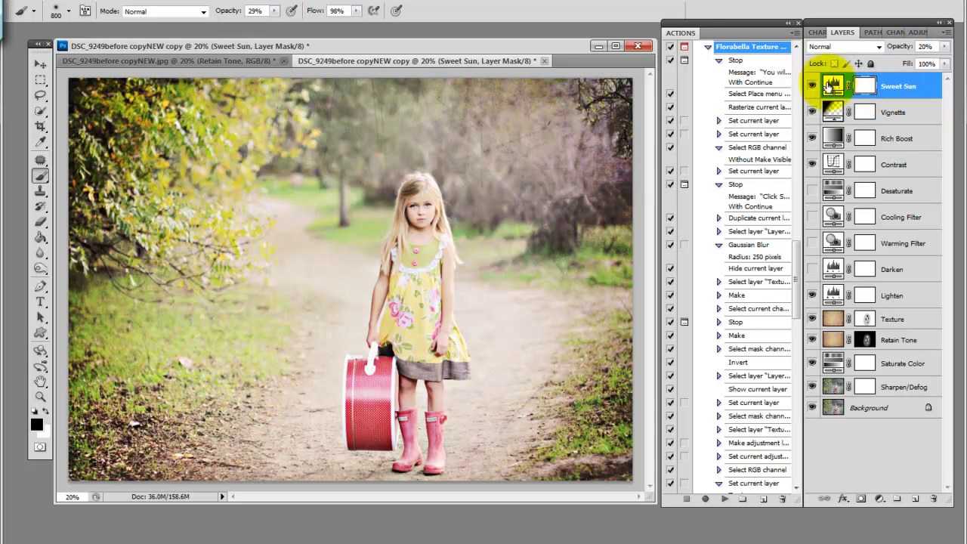
pyautogui.click(944, 46)
pyautogui.moveTo(927, 60); pyautogui.dragTo(913, 60)
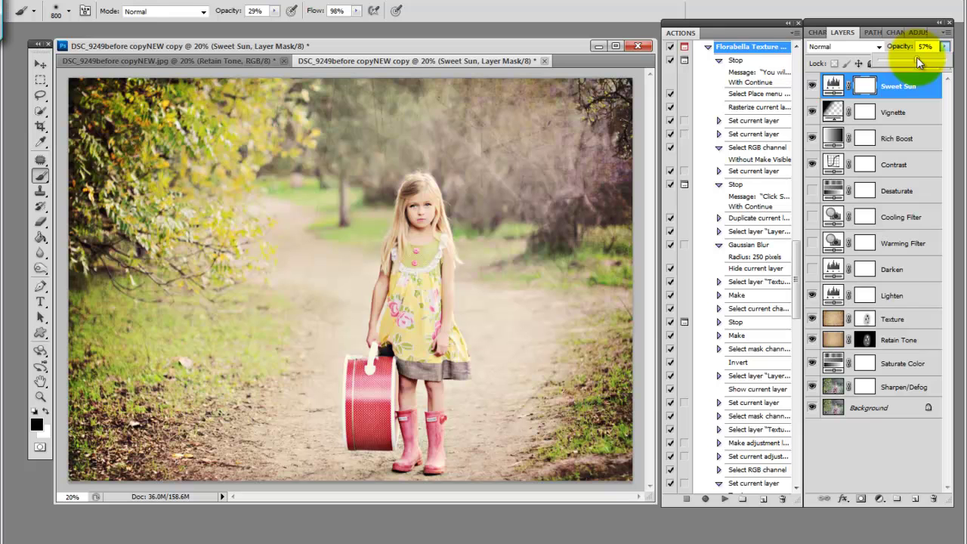
pyautogui.moveTo(917, 56); pyautogui.dragTo(888, 61)
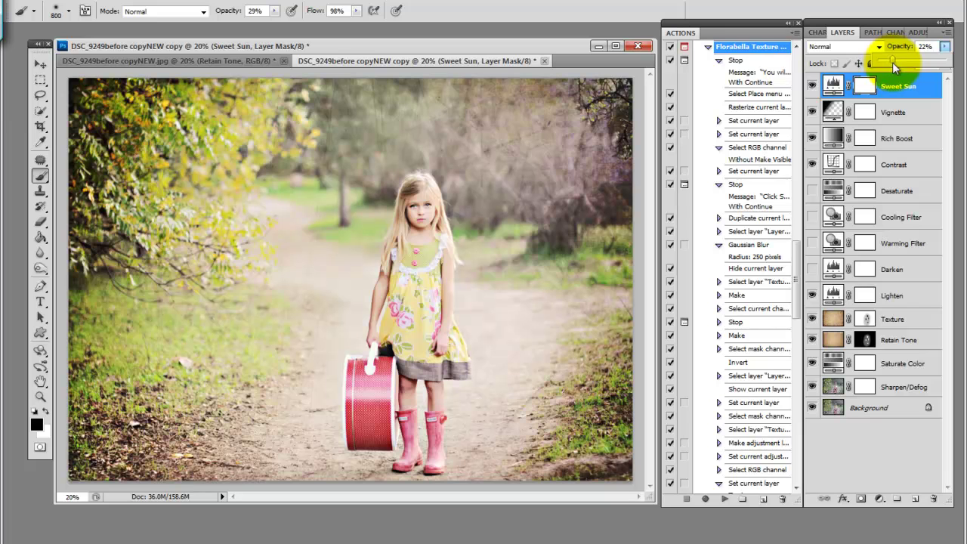
pyautogui.moveTo(890, 63); pyautogui.dragTo(916, 65)
# Raise the Contrast layer to 50% opacity and set Lighten to about 42%.
pyautogui.click(857, 164)
pyautogui.click(945, 46)
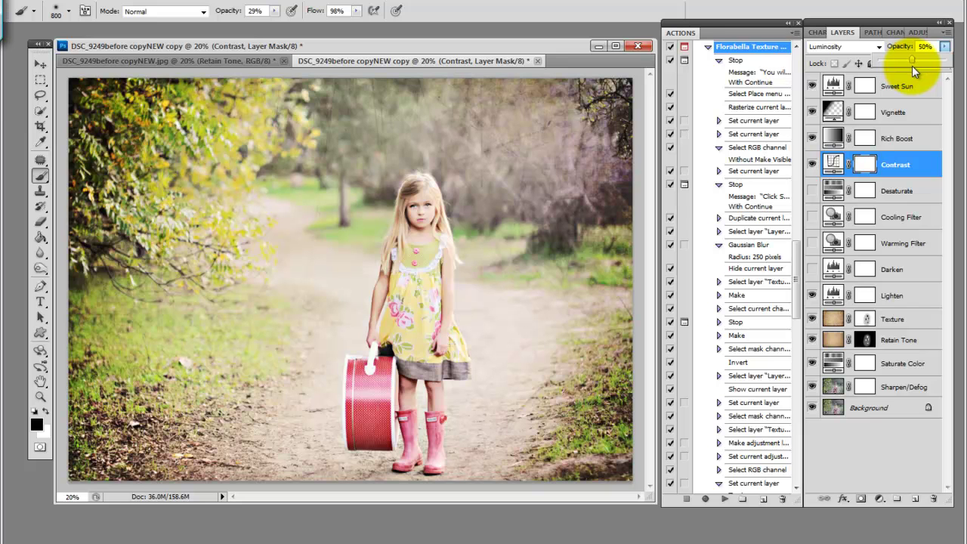
pyautogui.click(908, 296)
pyautogui.click(908, 297)
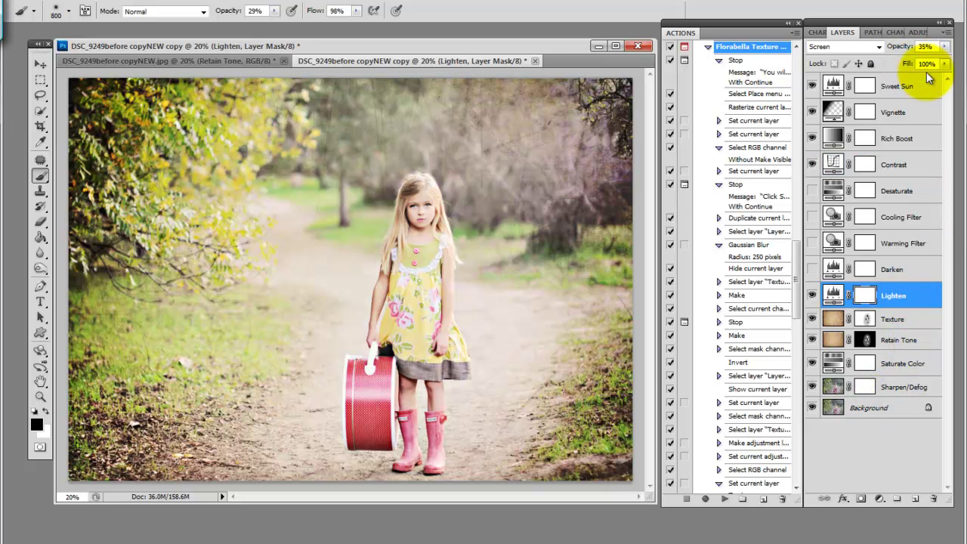
pyautogui.click(944, 46)
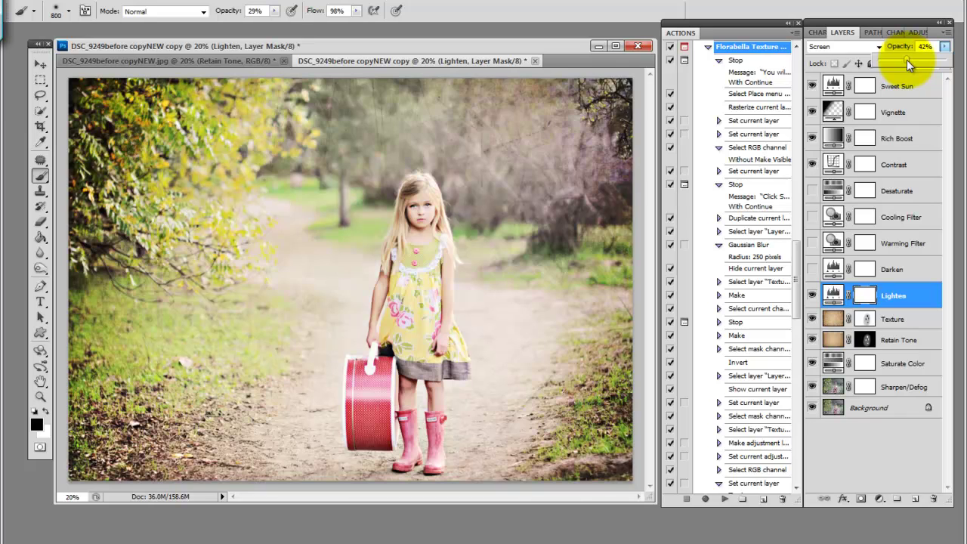
# Strengthen the Vignette layer to 73% opacity and select the Sharpen/Defog layer.
pyautogui.click(895, 112)
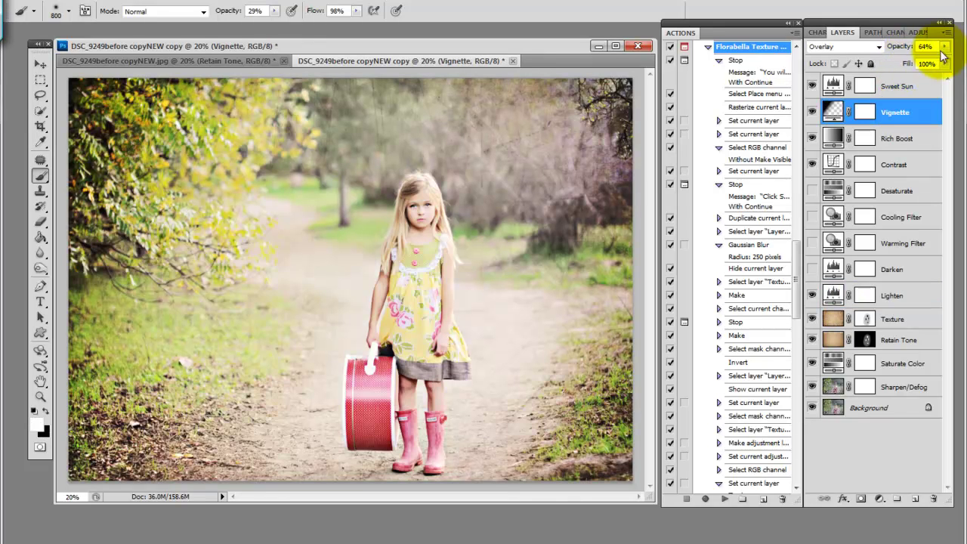
pyautogui.click(944, 46)
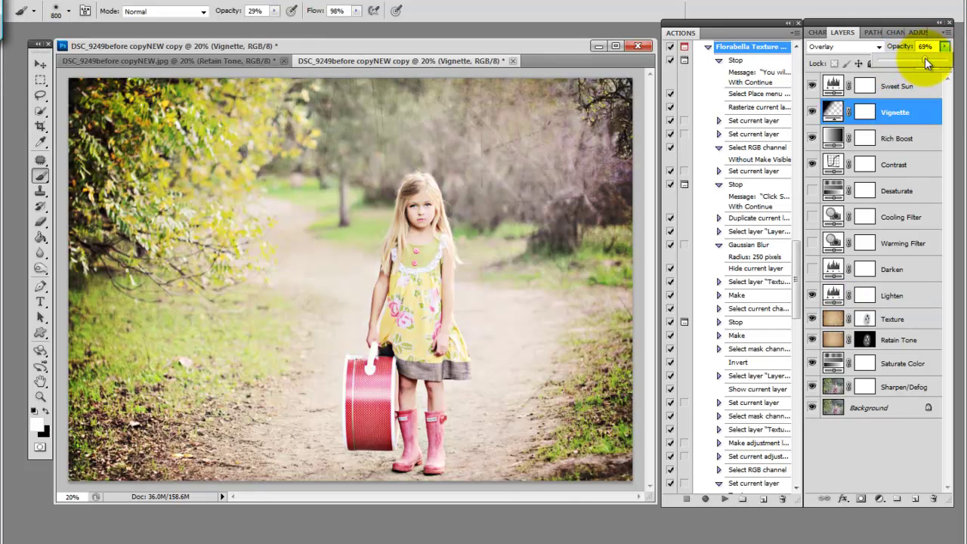
pyautogui.moveTo(926, 57); pyautogui.dragTo(928, 57)
pyautogui.click(901, 389)
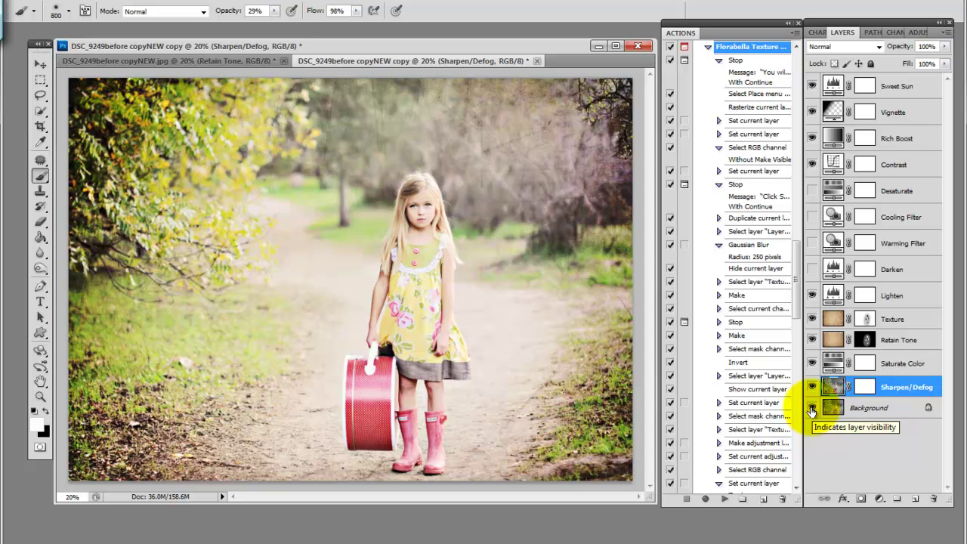
pyautogui.click(869, 411)
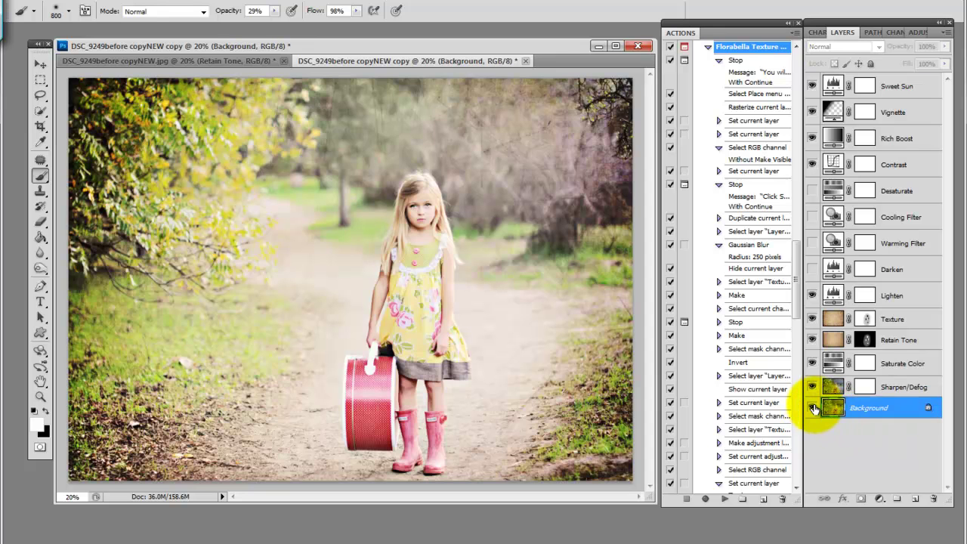
pyautogui.keyDown('alt'); pyautogui.click(813, 408); pyautogui.keyUp('alt')
pyautogui.keyDown('alt'); pyautogui.click(813, 408); pyautogui.keyUp('alt')
pyautogui.click(901, 320)
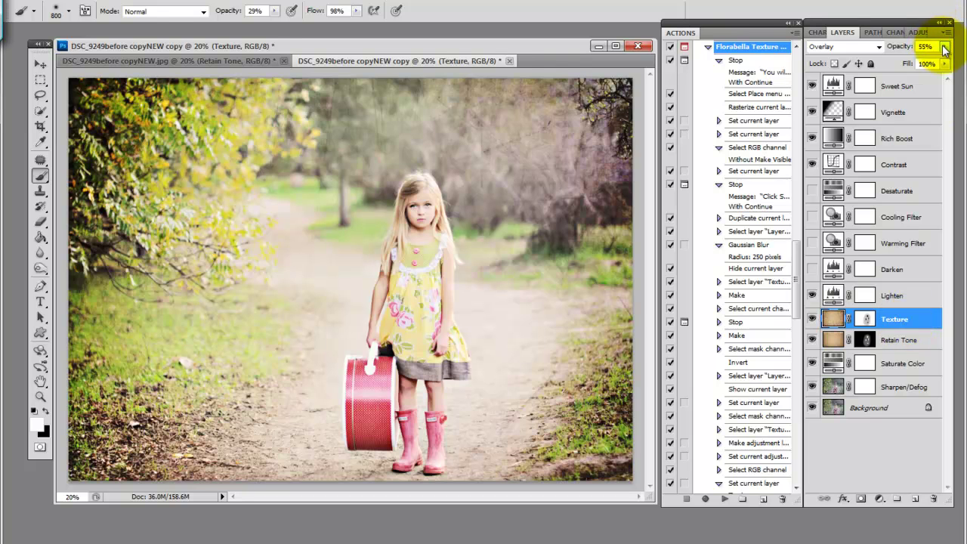
pyautogui.click(914, 342)
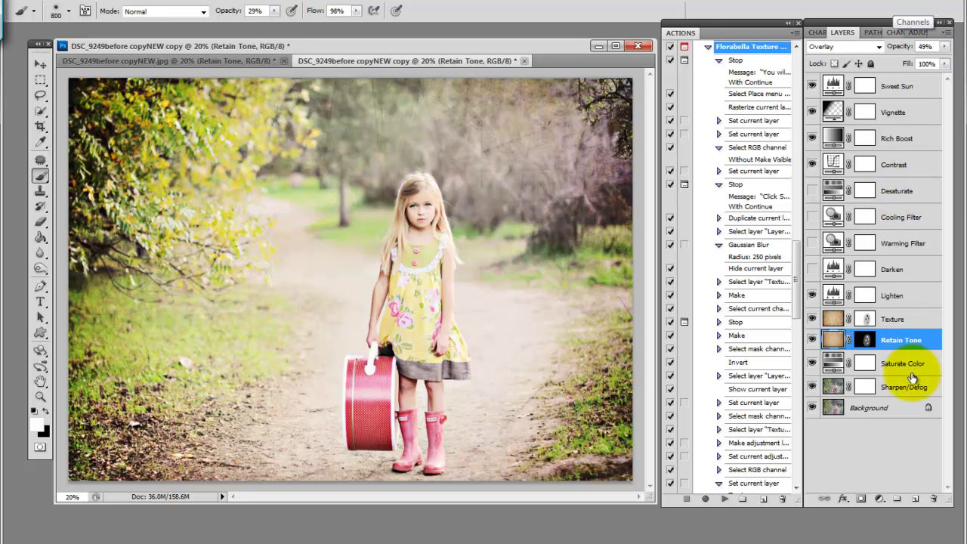
# Collapse the Florabella Texture action's steps in the Actions panel.
pyautogui.click(708, 46)
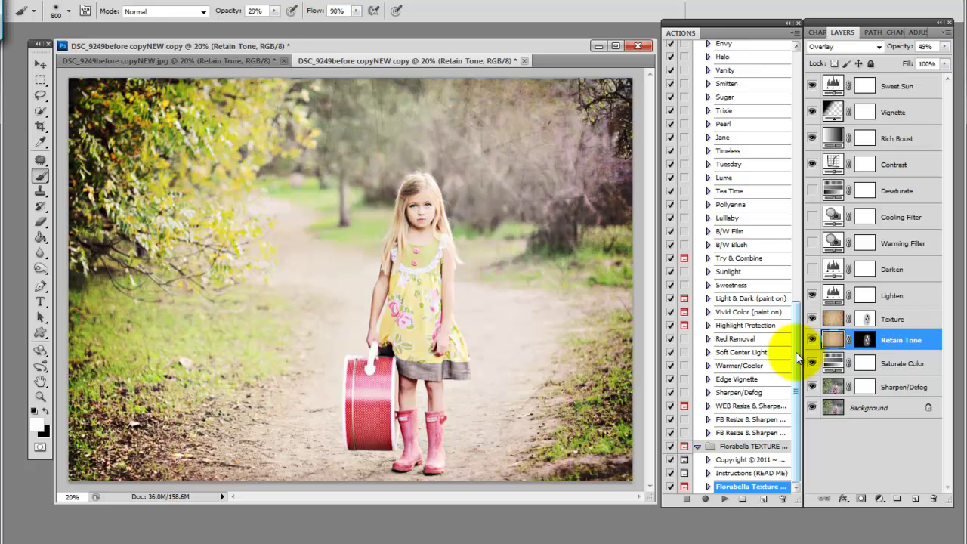